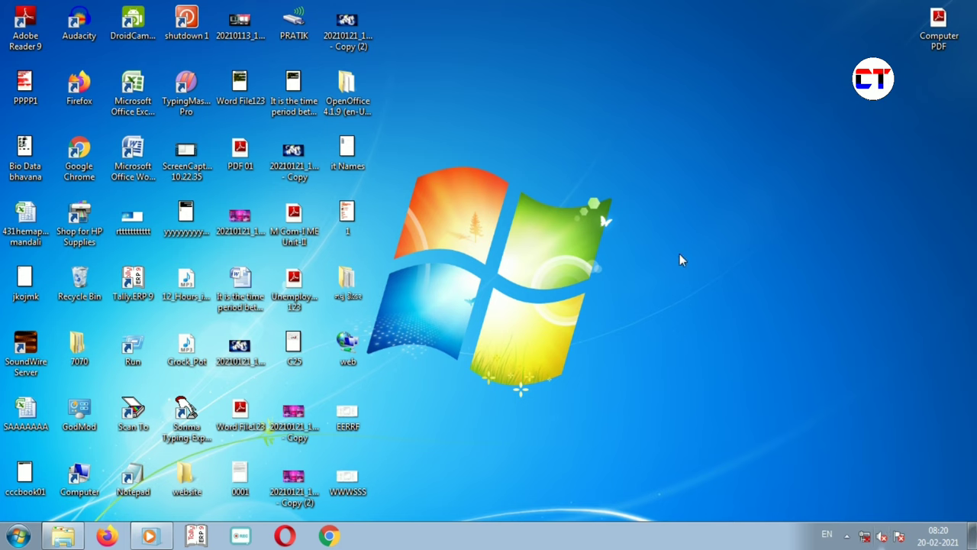
# Refresh the desktop and open the Sound settings from Control Panel.
pyautogui.rightClick(546, 124)
pyautogui.click(587, 168)
pyautogui.click(19, 537)
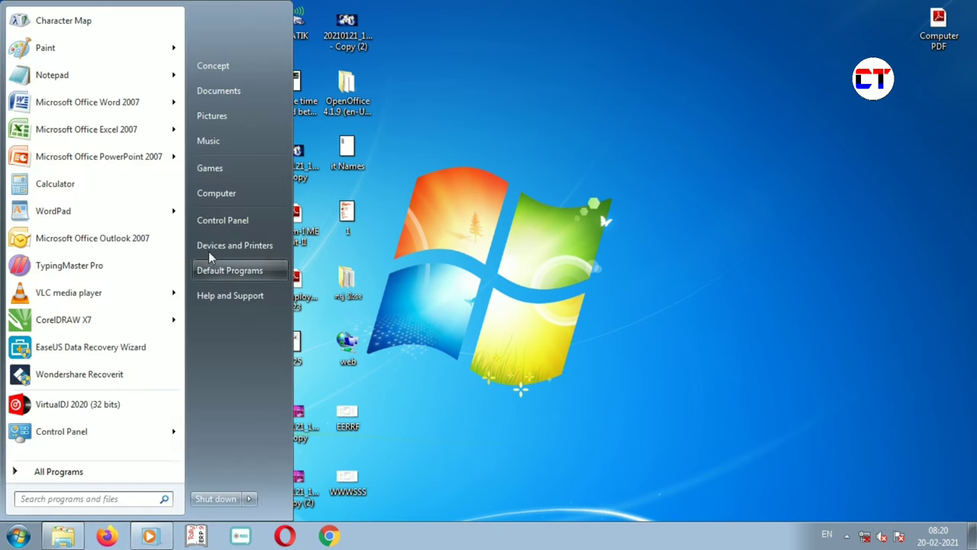
pyautogui.click(223, 223)
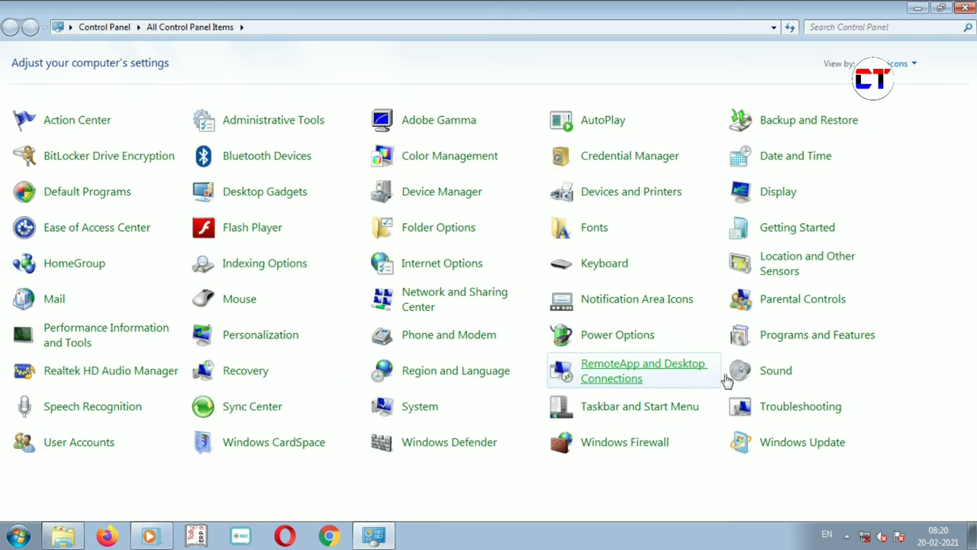
pyautogui.click(772, 376)
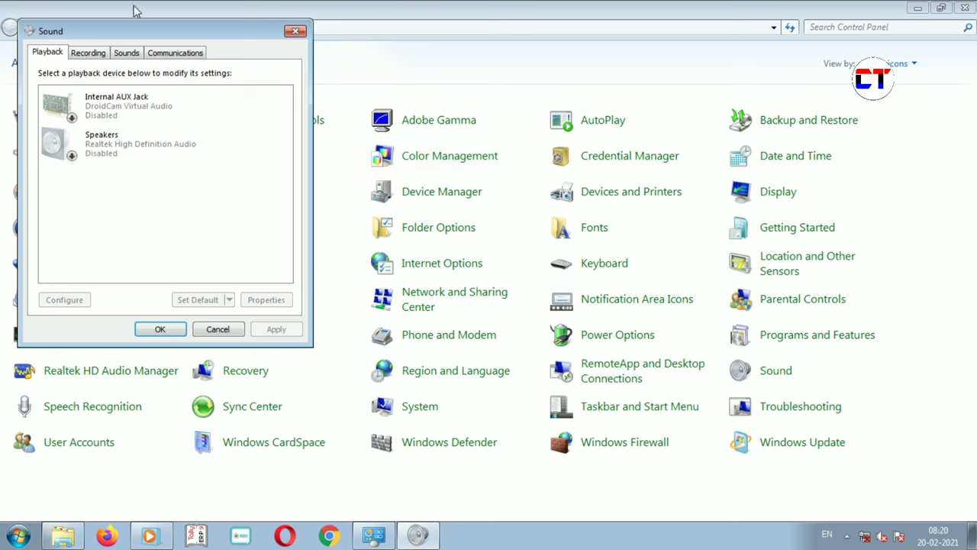
# Enable the disabled Realtek High Definition Audio Speakers in the list of playback devices.
pyautogui.moveTo(148, 29); pyautogui.dragTo(360, 61)
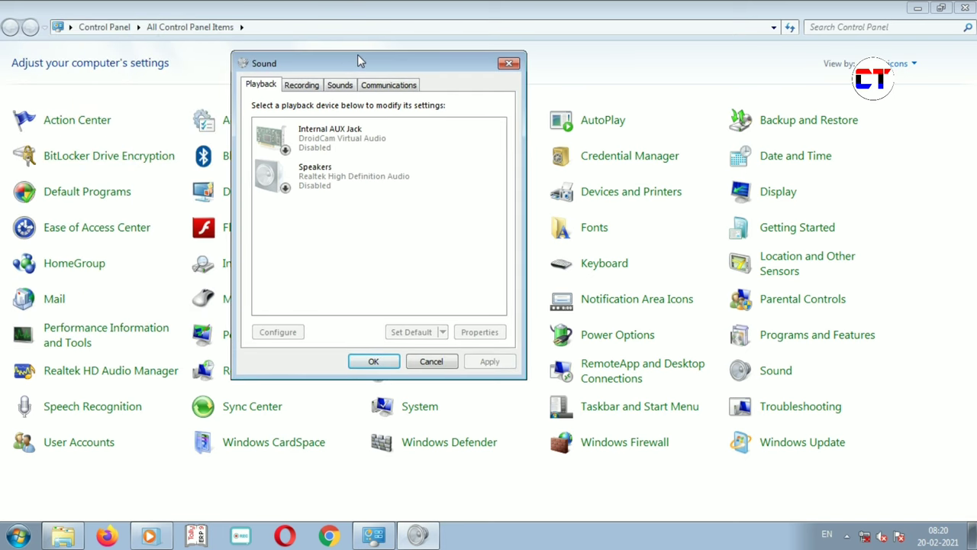
pyautogui.rightClick(350, 174)
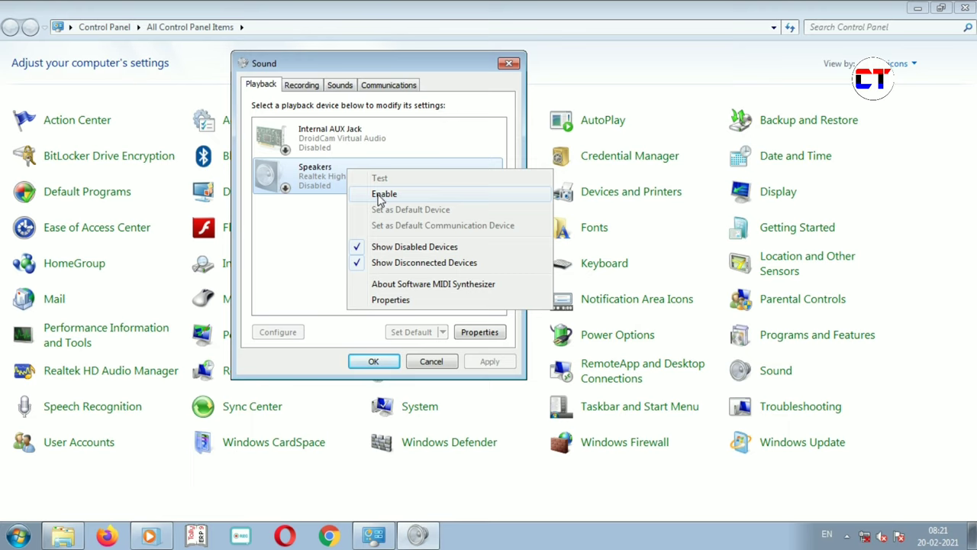
pyautogui.click(384, 194)
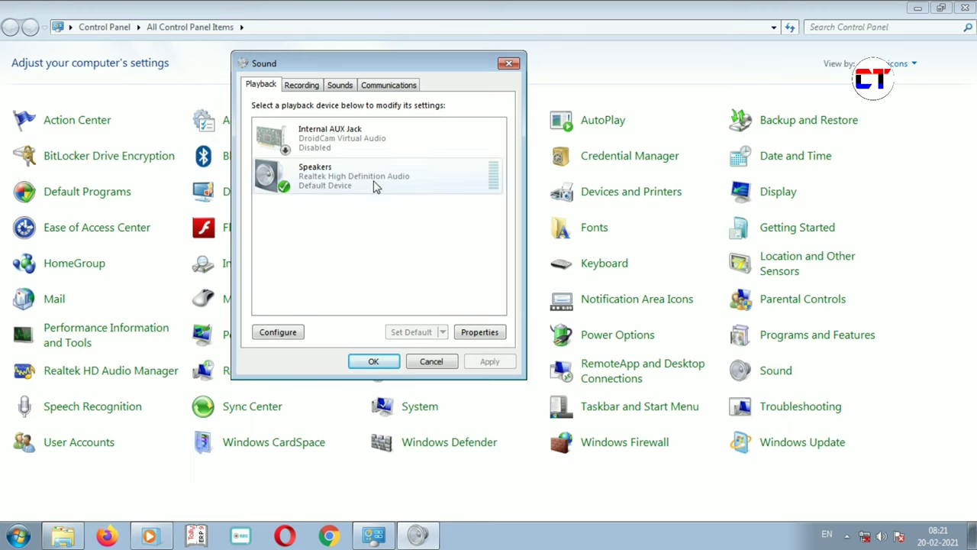
# Review the Speakers properties and the driver information of their Realtek audio controller, and close both property windows.
pyautogui.rightClick(330, 178)
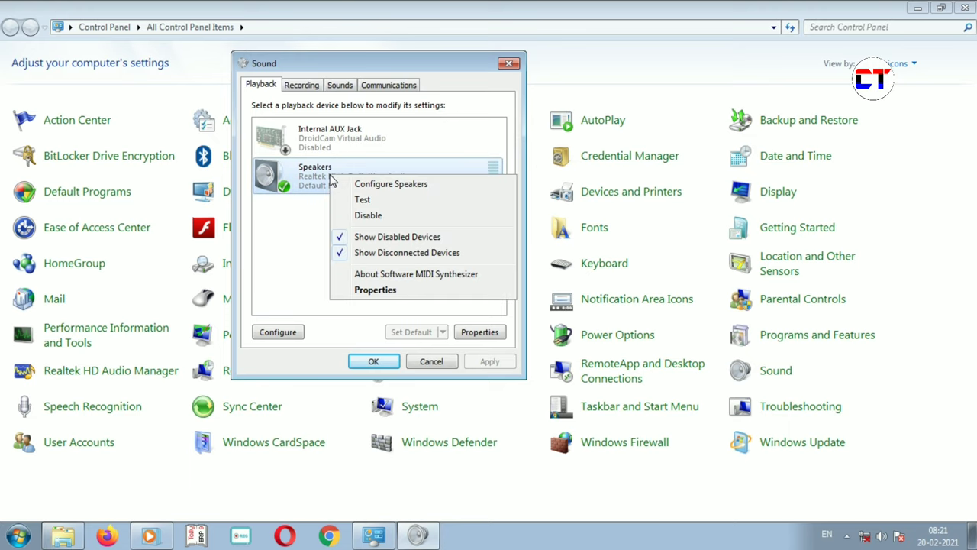
pyautogui.click(375, 290)
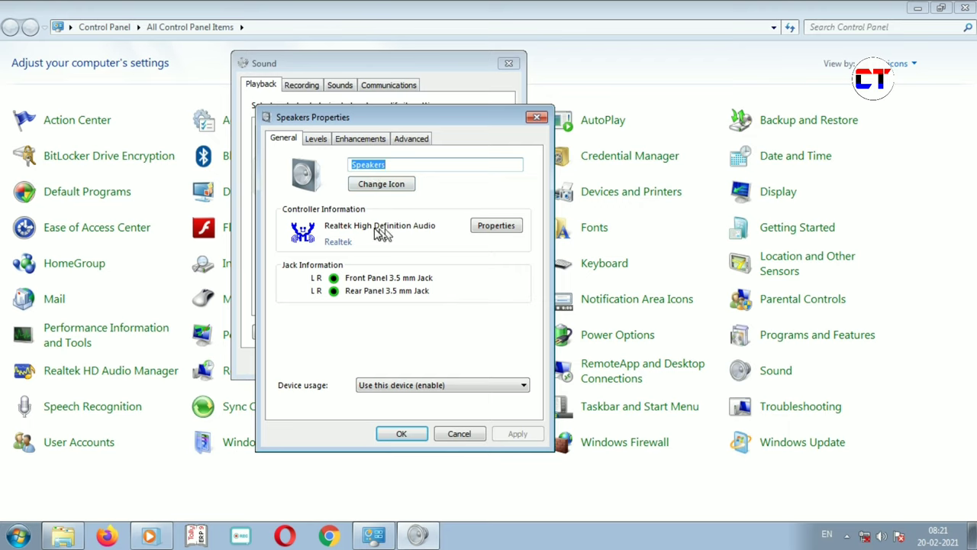
pyautogui.click(496, 226)
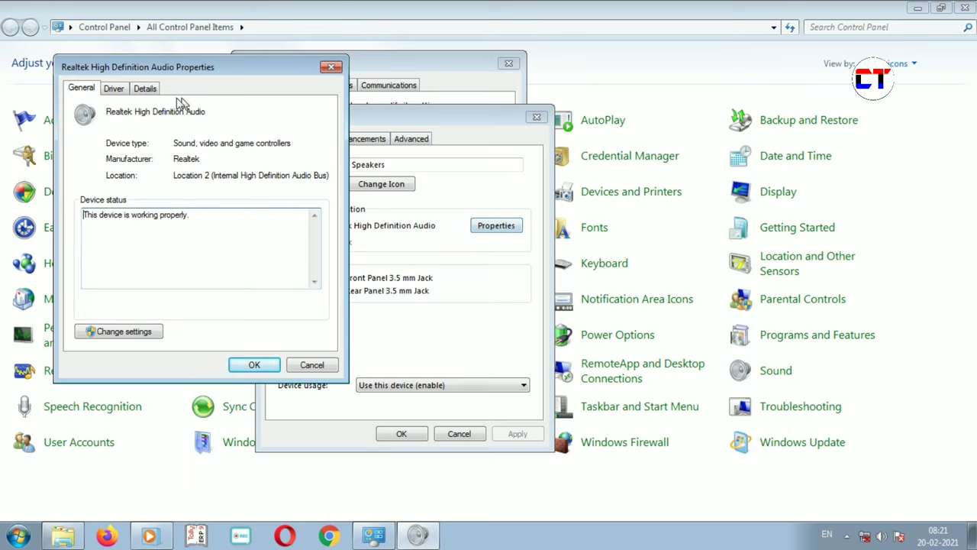
pyautogui.click(124, 90)
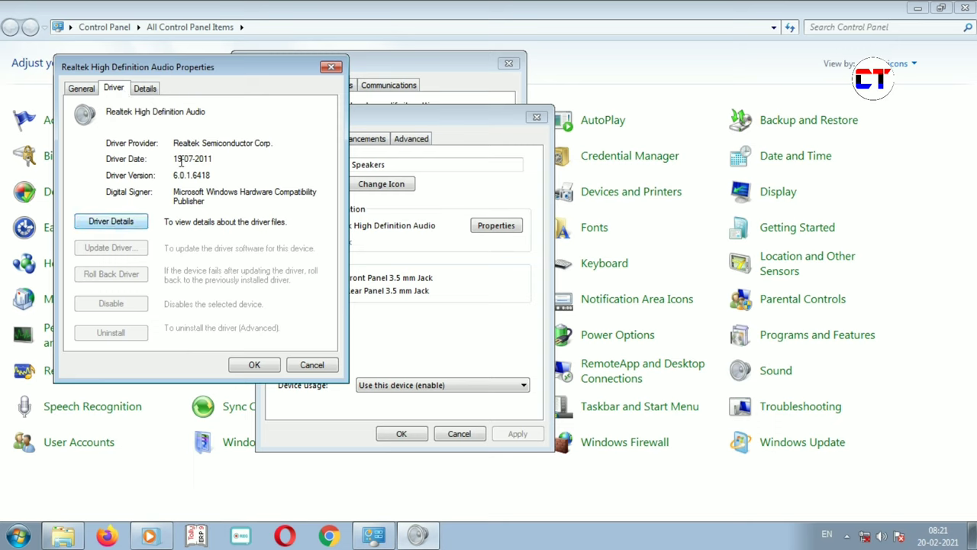
pyautogui.click(331, 68)
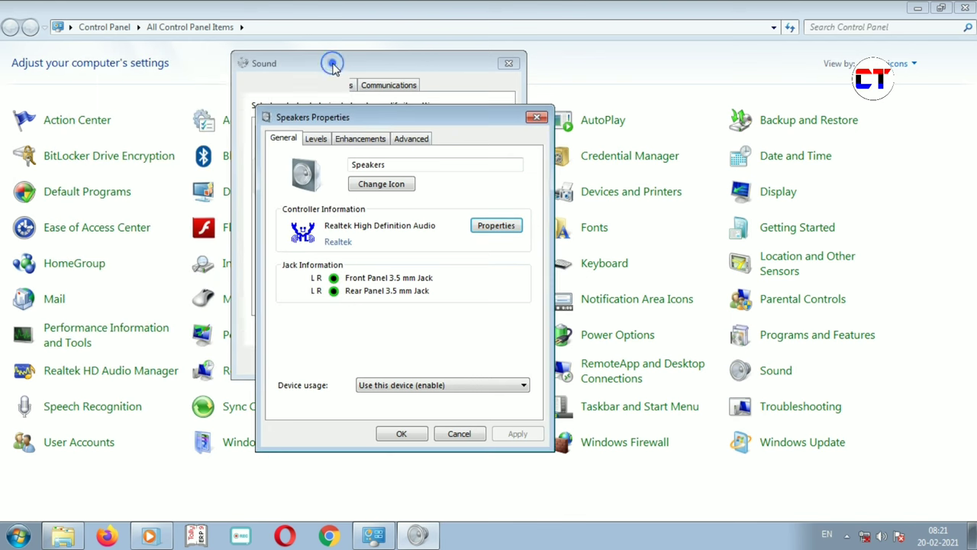
pyautogui.click(536, 118)
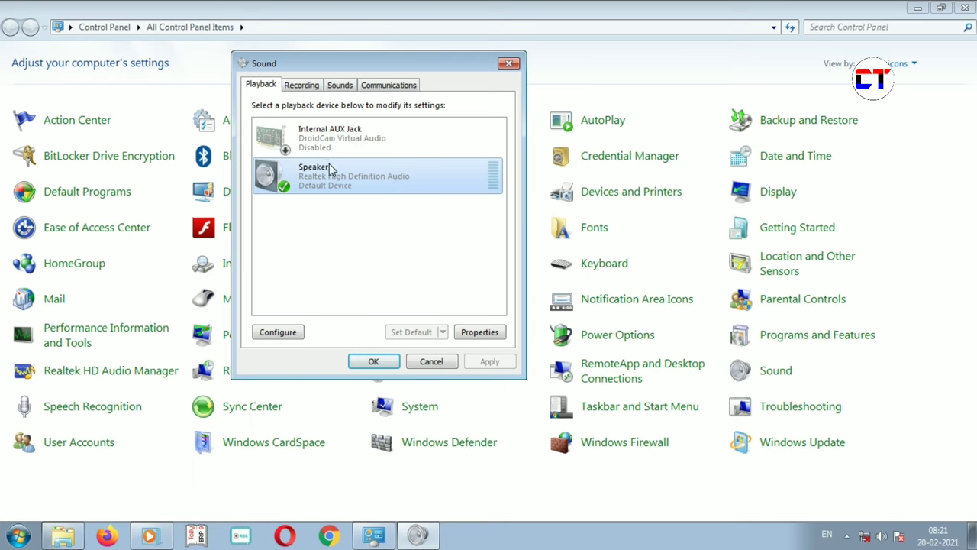
# Look through the system sounds, recording and playback device settings, close the Sound dialog and minimize Control Panel.
pyautogui.click(332, 89)
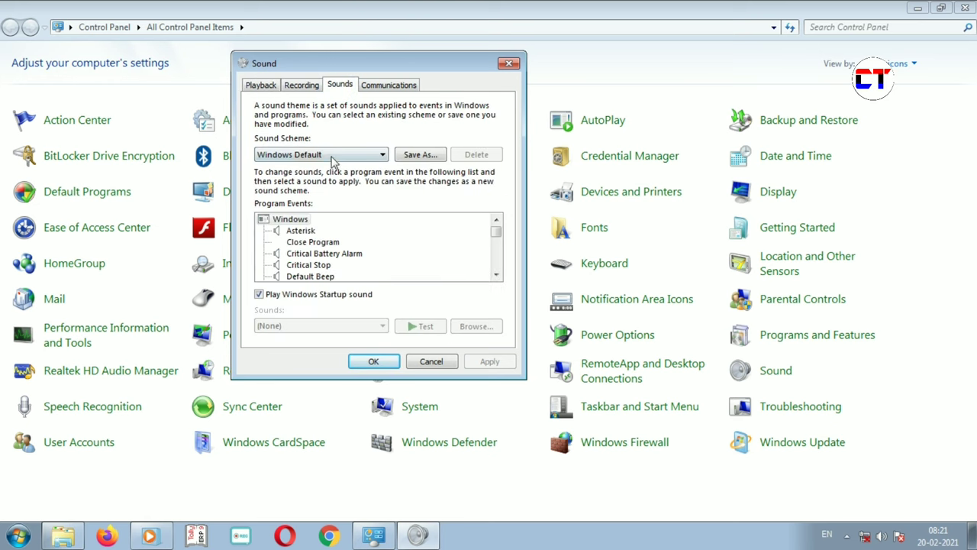
pyautogui.click(294, 89)
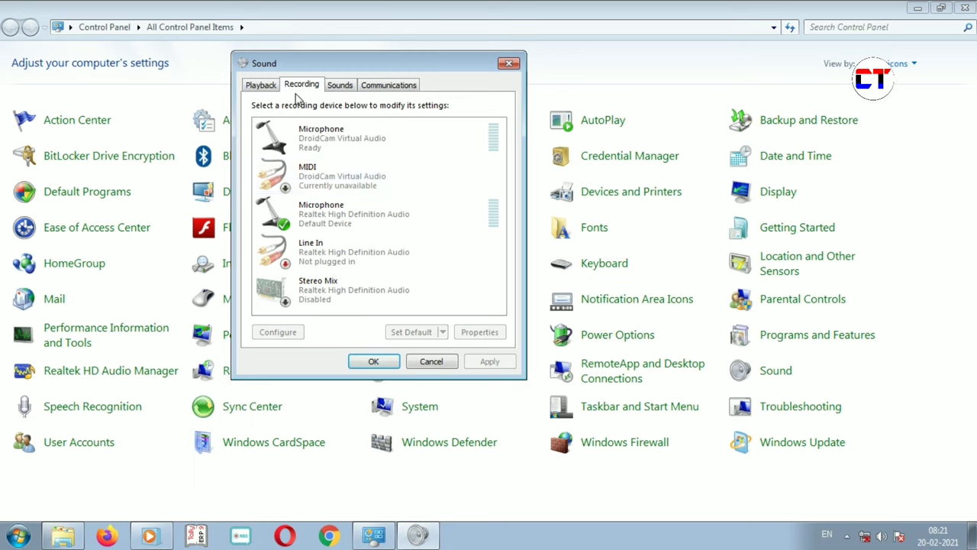
pyautogui.click(261, 87)
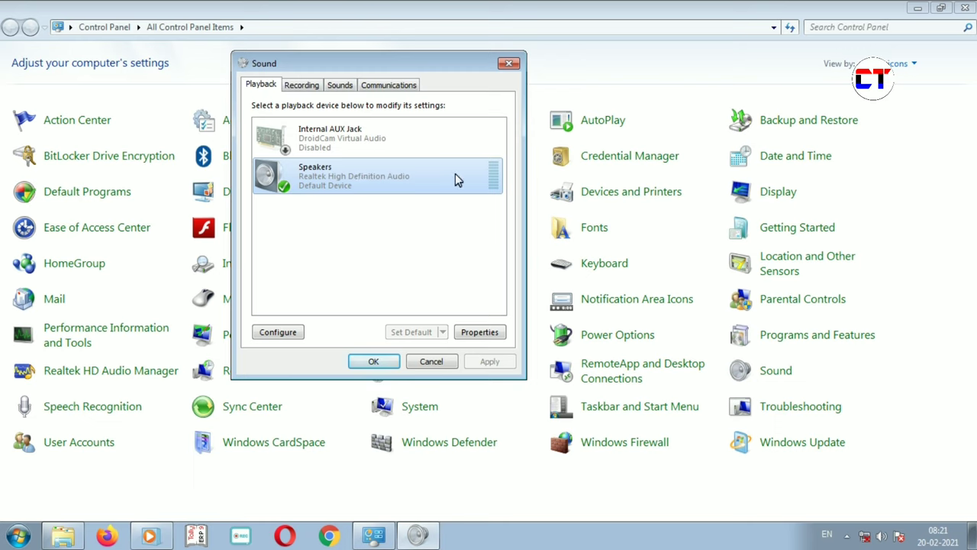
pyautogui.click(508, 63)
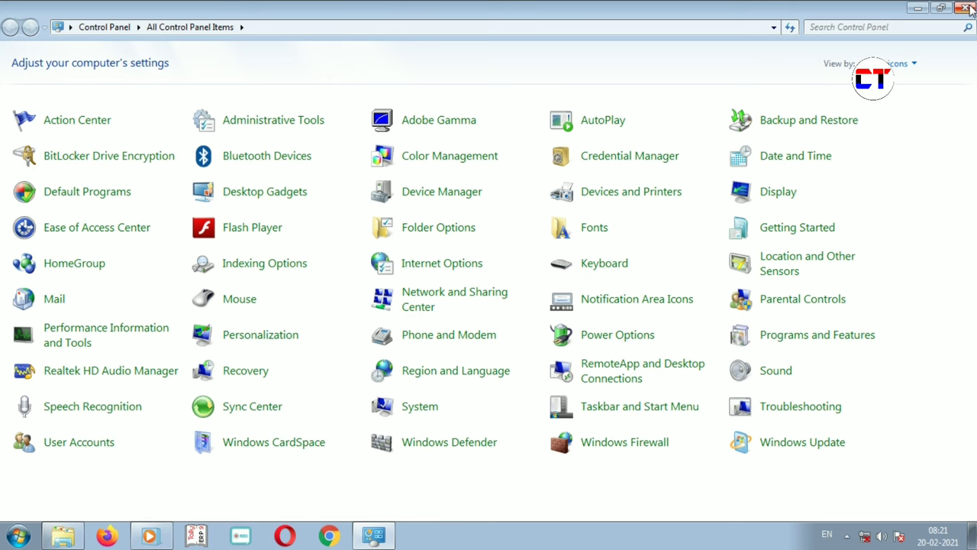
pyautogui.click(918, 13)
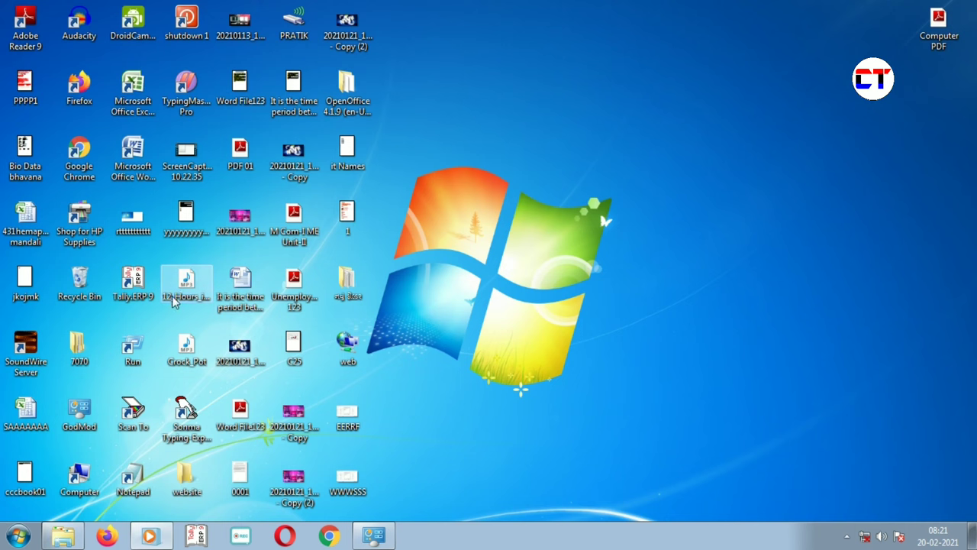
# Open Computer Management for this computer and show Device Manager in a maximized window.
pyautogui.doubleClick(96, 474)
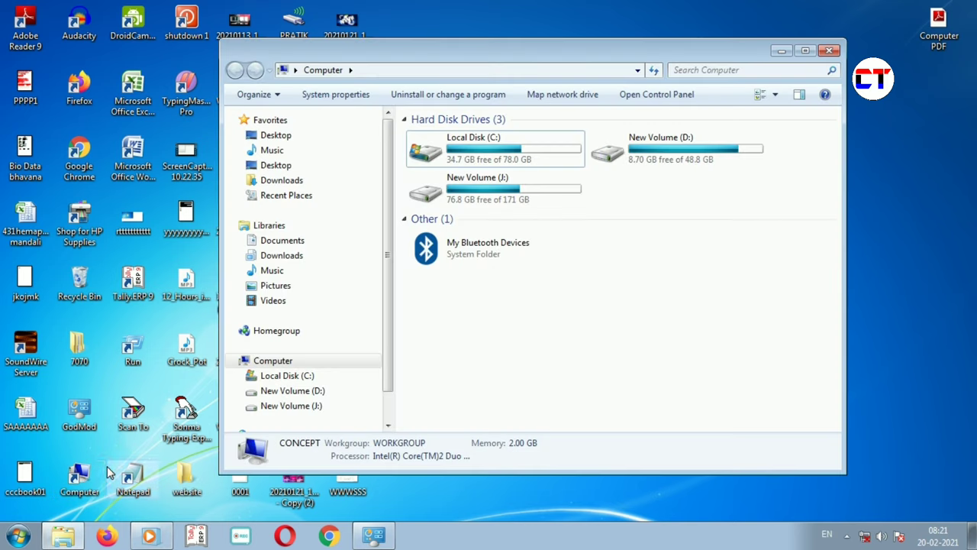
pyautogui.click(806, 51)
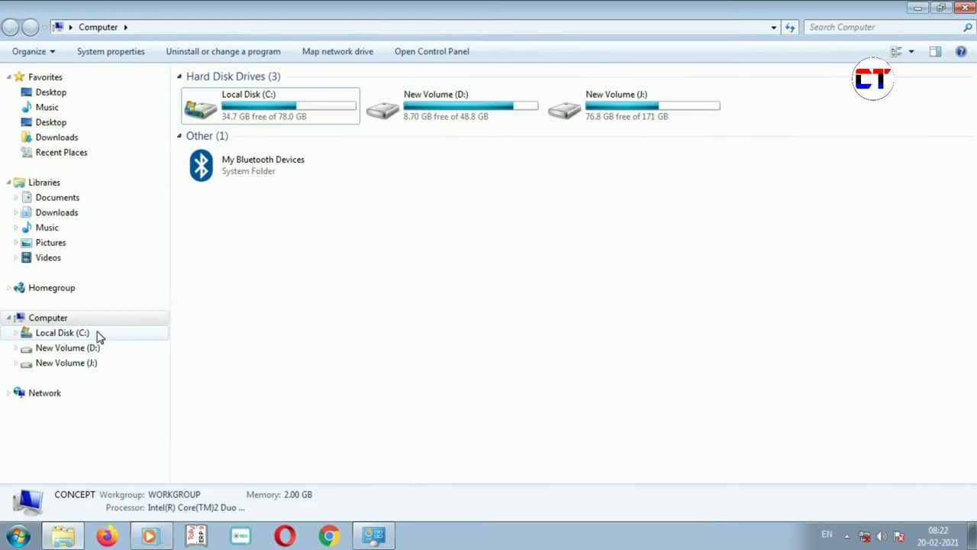
pyautogui.click(63, 320)
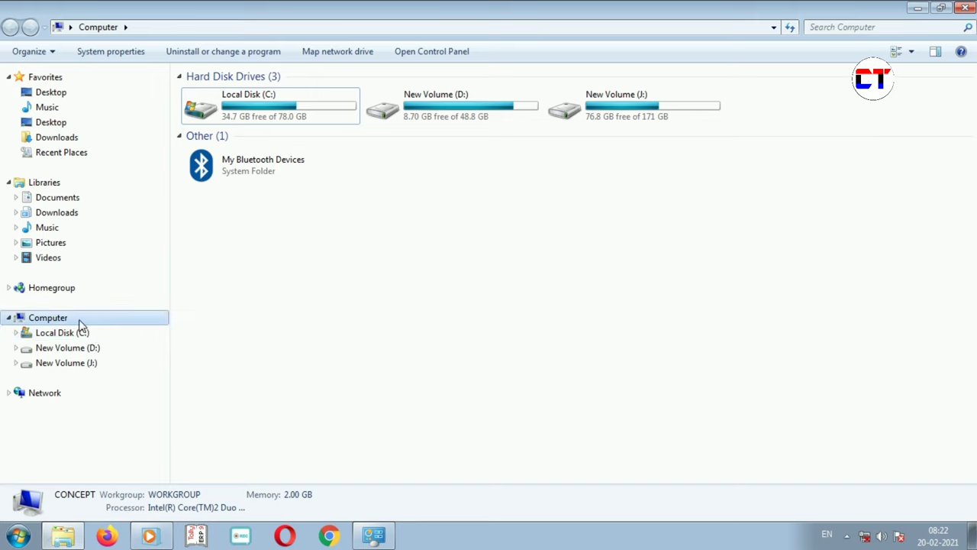
pyautogui.rightClick(80, 321)
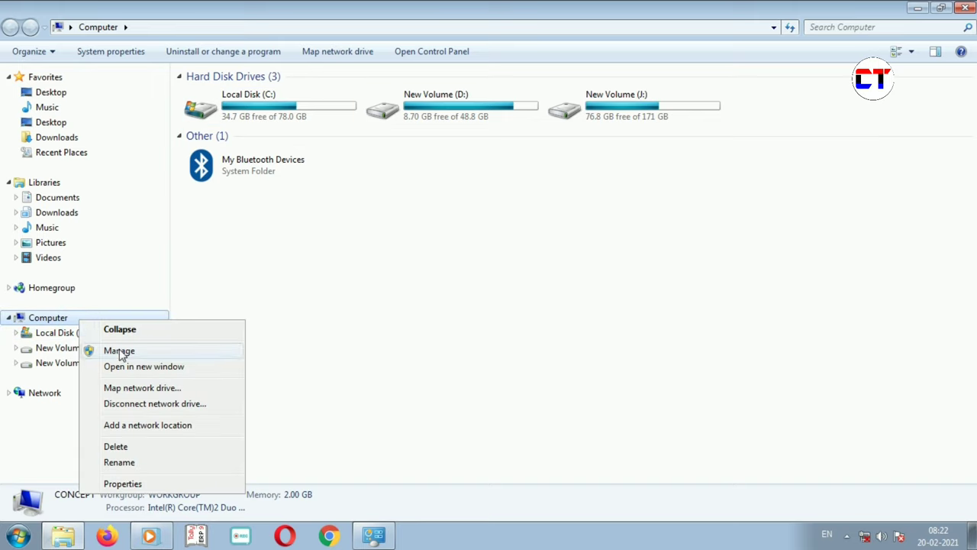
pyautogui.click(119, 351)
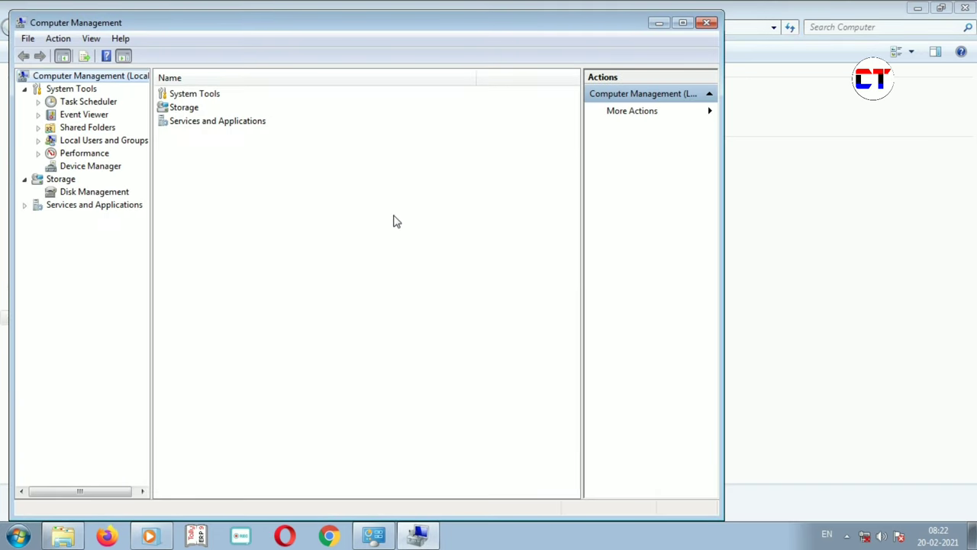
pyautogui.click(96, 170)
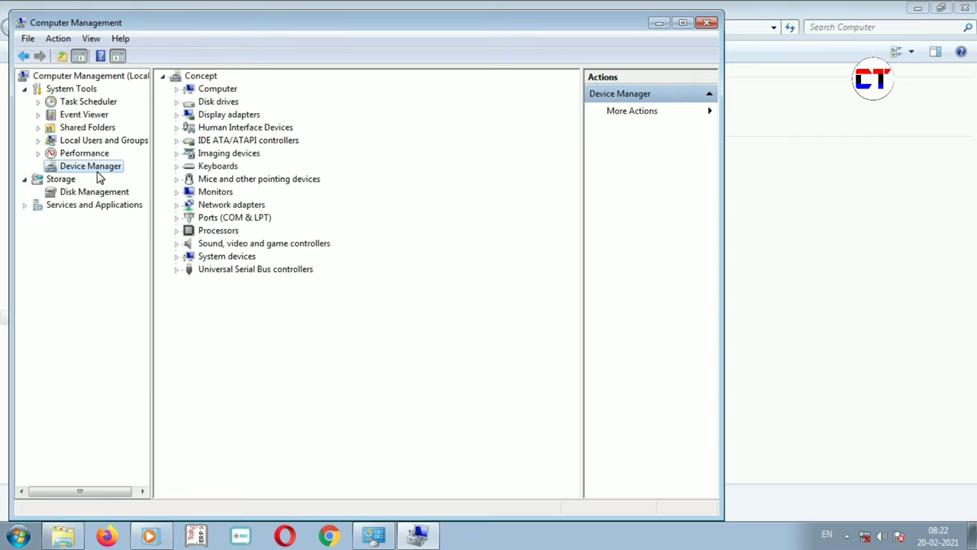
pyautogui.click(683, 24)
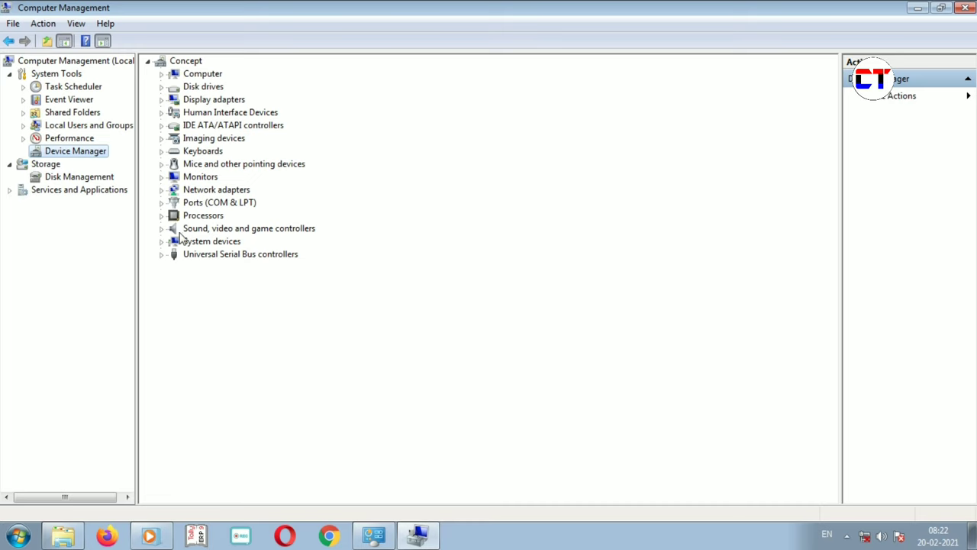
# Run a driver update for Realtek High Definition Audio under the sound controllers, browsing the computer for driver software.
pyautogui.click(161, 229)
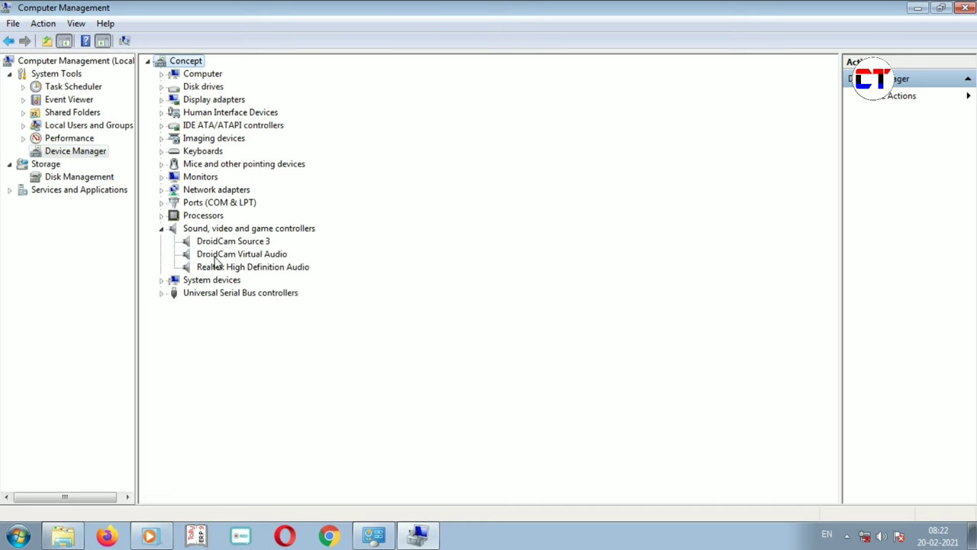
pyautogui.click(252, 269)
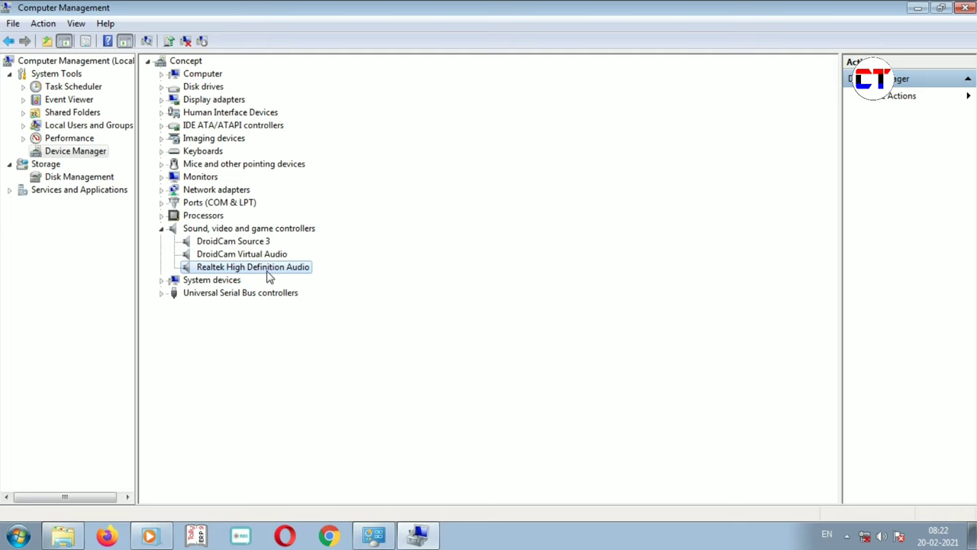
pyautogui.rightClick(269, 274)
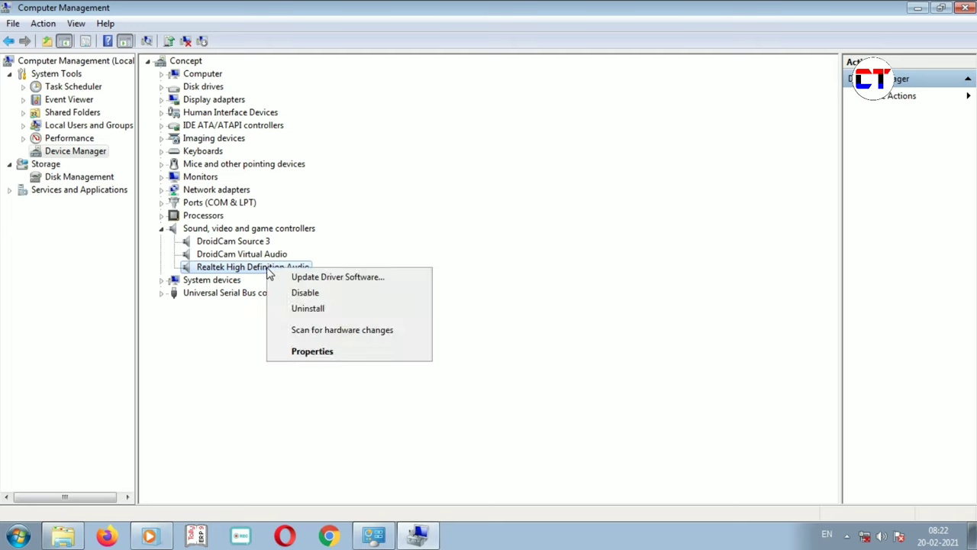
pyautogui.click(326, 279)
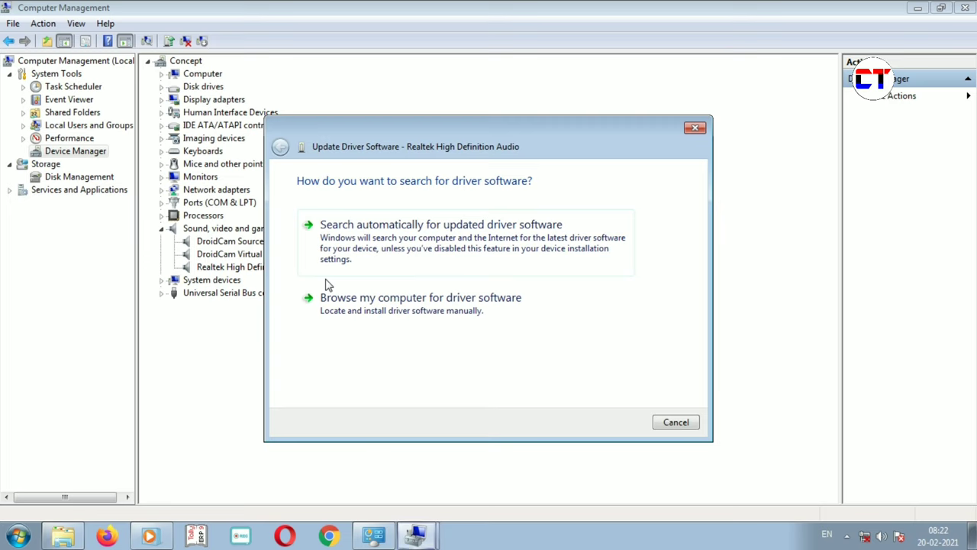
pyautogui.click(401, 305)
pyautogui.click(629, 422)
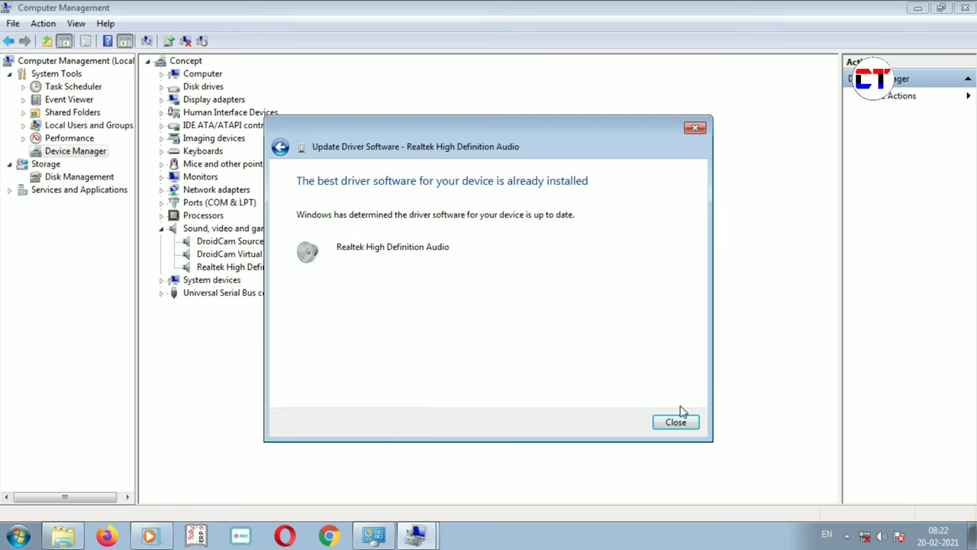
pyautogui.click(676, 422)
# Close the Computer window, collapse the sound, video and game controllers category and close Computer Management.
pyautogui.press('super+e')
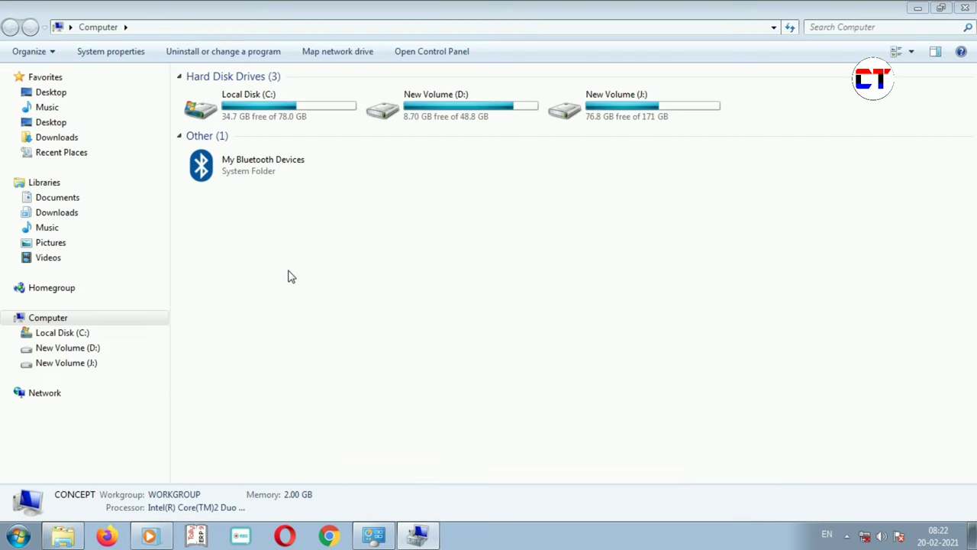
pyautogui.click(966, 8)
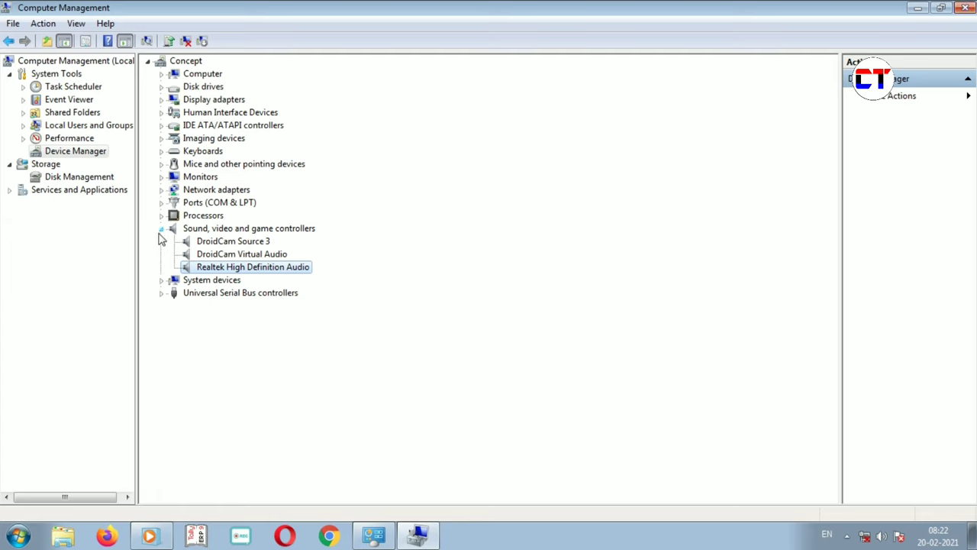
pyautogui.click(161, 229)
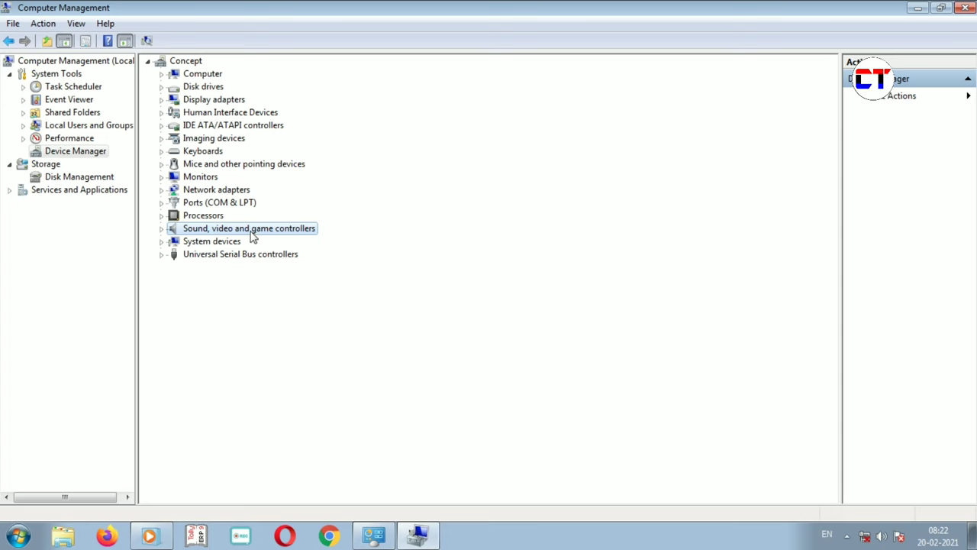
pyautogui.click(966, 8)
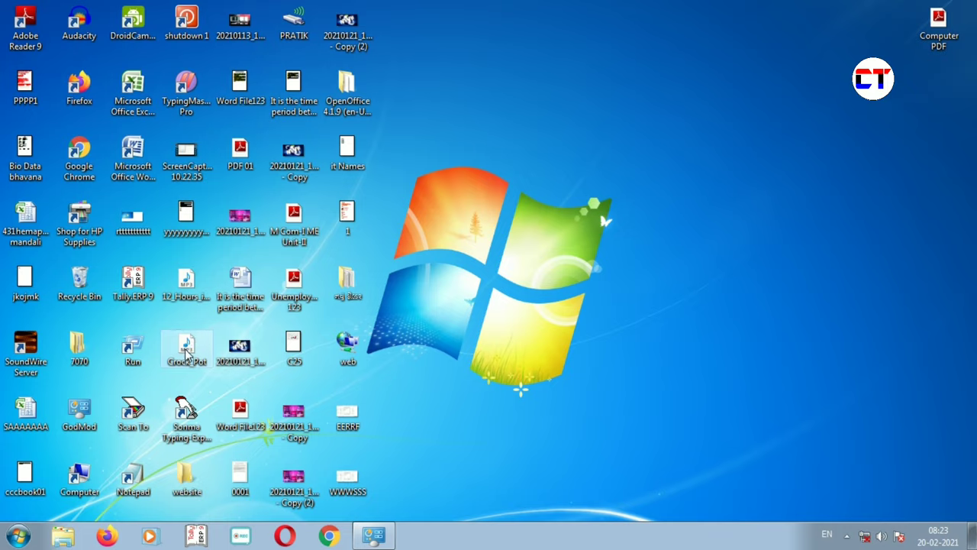
# Play the Crock_Pot MP3 file from the desktop and show the volume level to test the speakers.
pyautogui.doubleClick(187, 351)
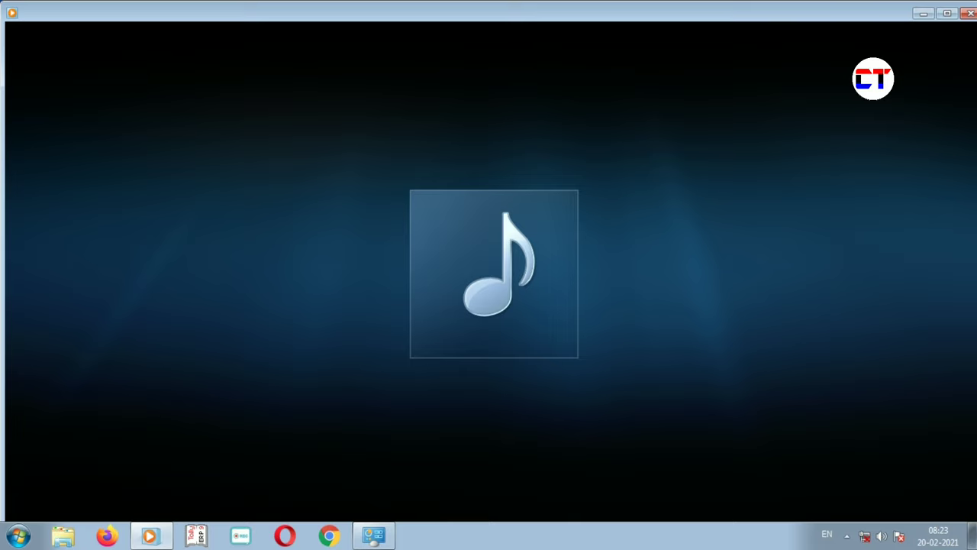
pyautogui.click(883, 538)
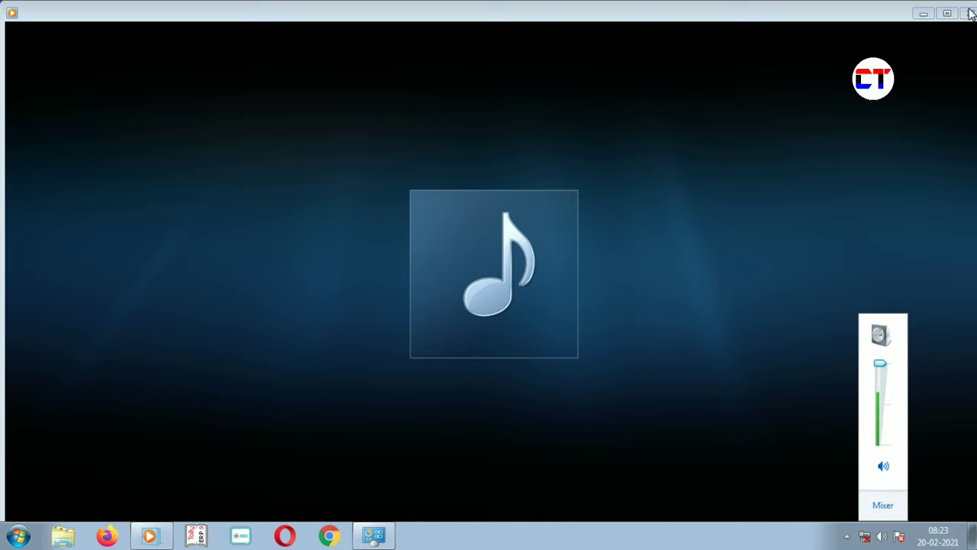
# Minimize the media player, open the Sound settings in Control Panel and check the Speakers' playback meter alongside the volume level.
pyautogui.click(923, 15)
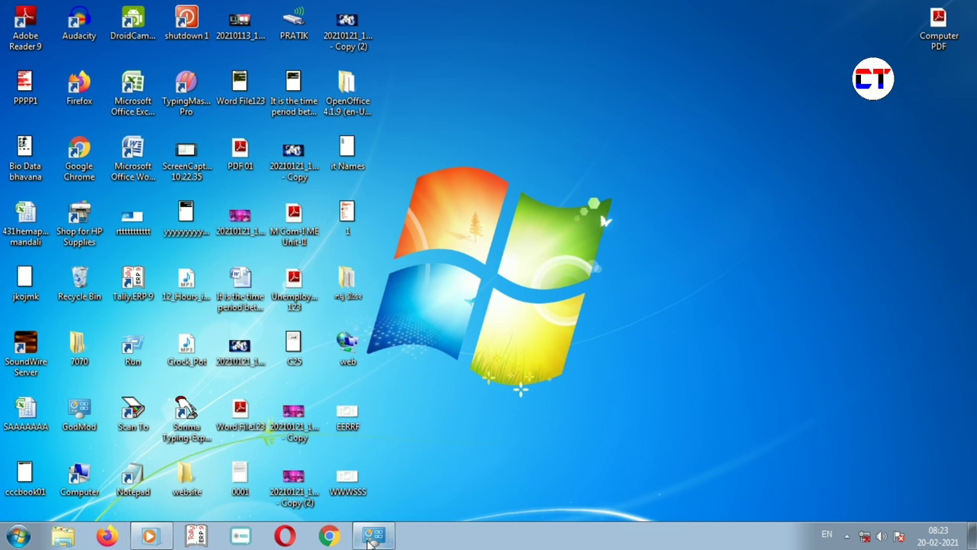
pyautogui.click(370, 538)
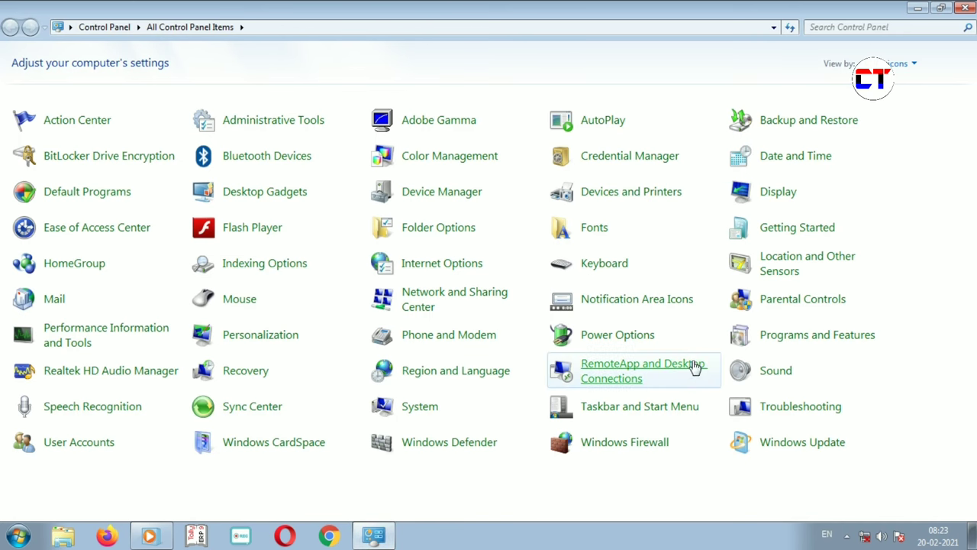
pyautogui.click(780, 375)
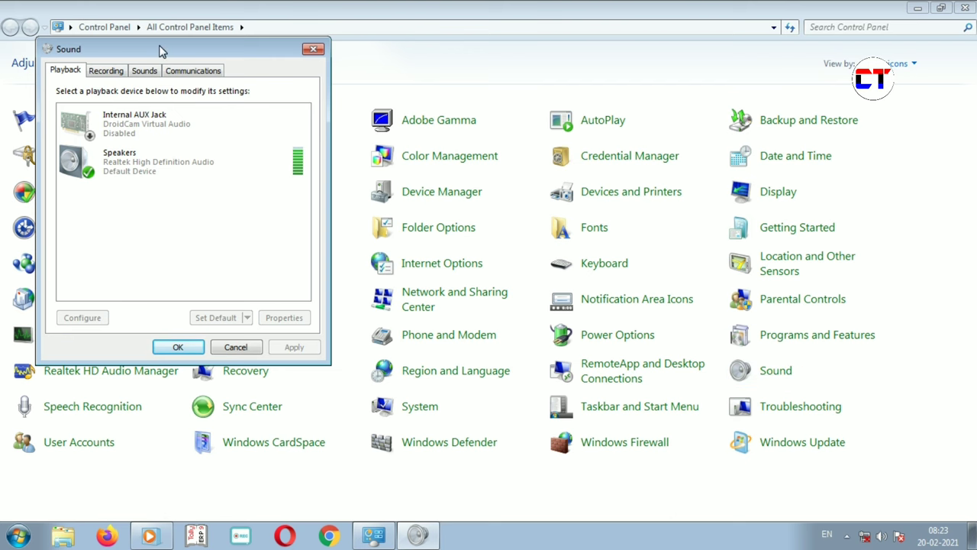
pyautogui.moveTo(160, 48); pyautogui.dragTo(416, 120)
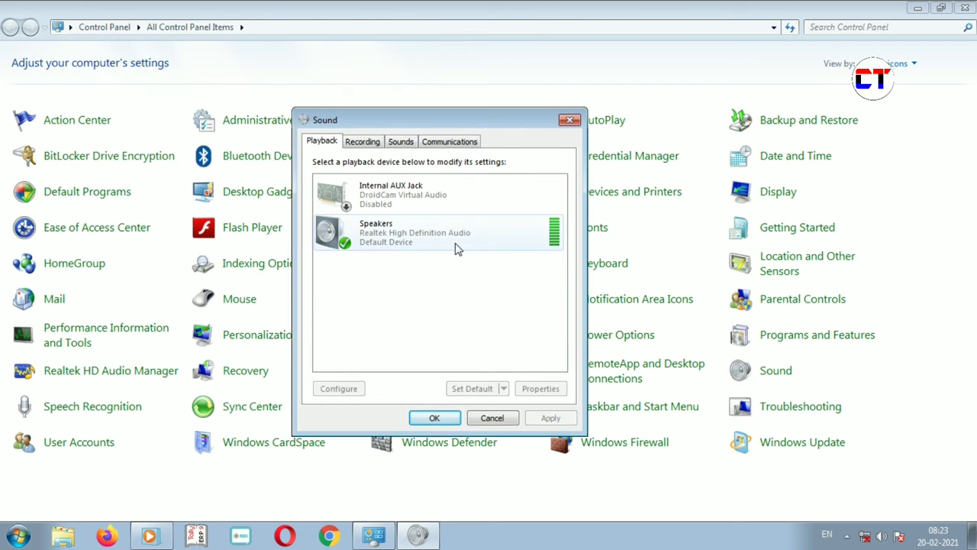
pyautogui.click(885, 536)
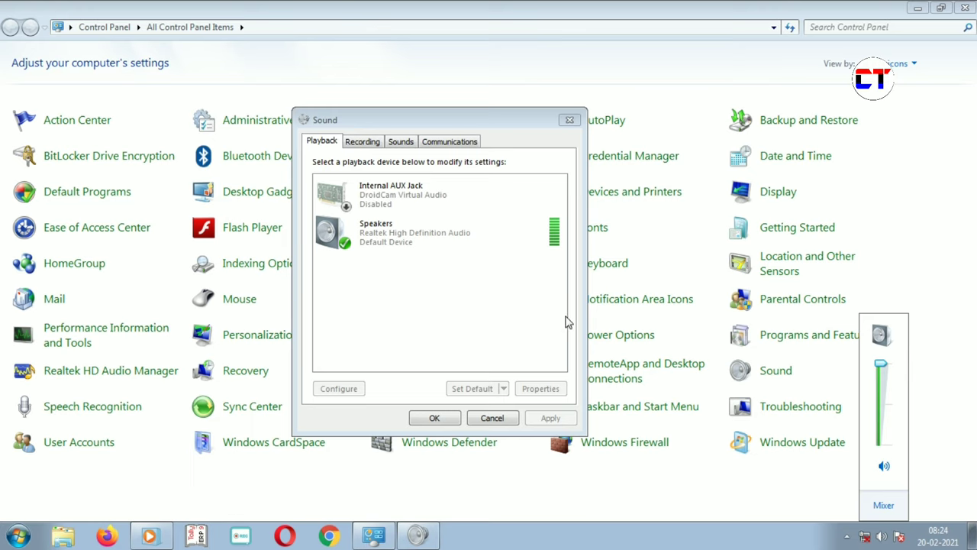
# Dismiss the Sound dialog without changes and close Control Panel to return to the desktop.
pyautogui.click(496, 420)
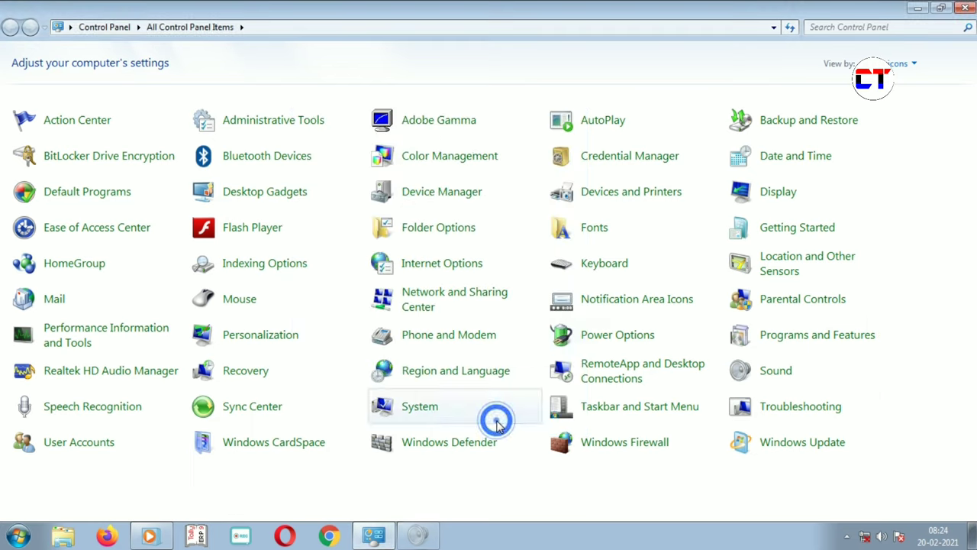
pyautogui.click(964, 9)
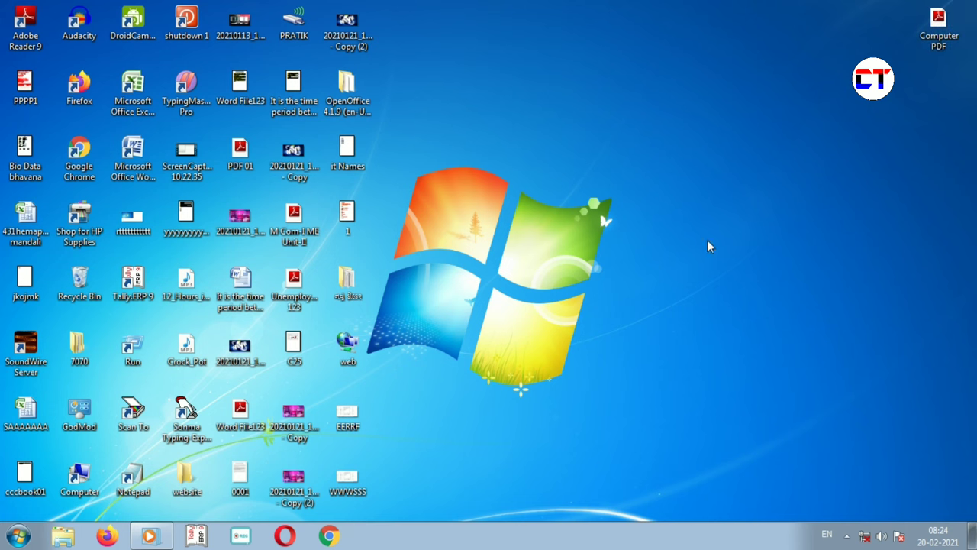